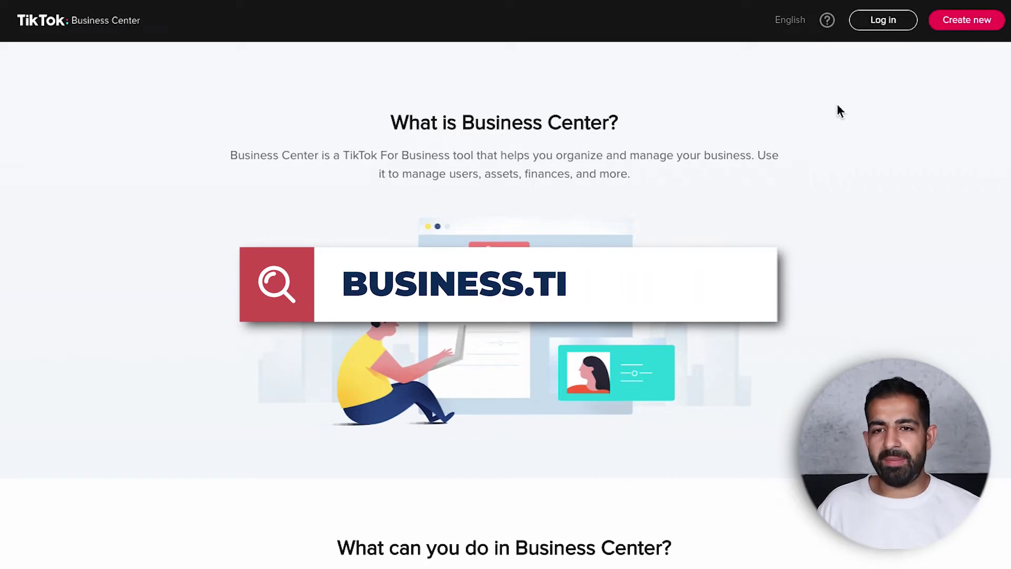
- Start a new Business Center and request a sign-up email verification code, triggering the shape security check
{"action": "left_click", "coordinate": [963, 33]}
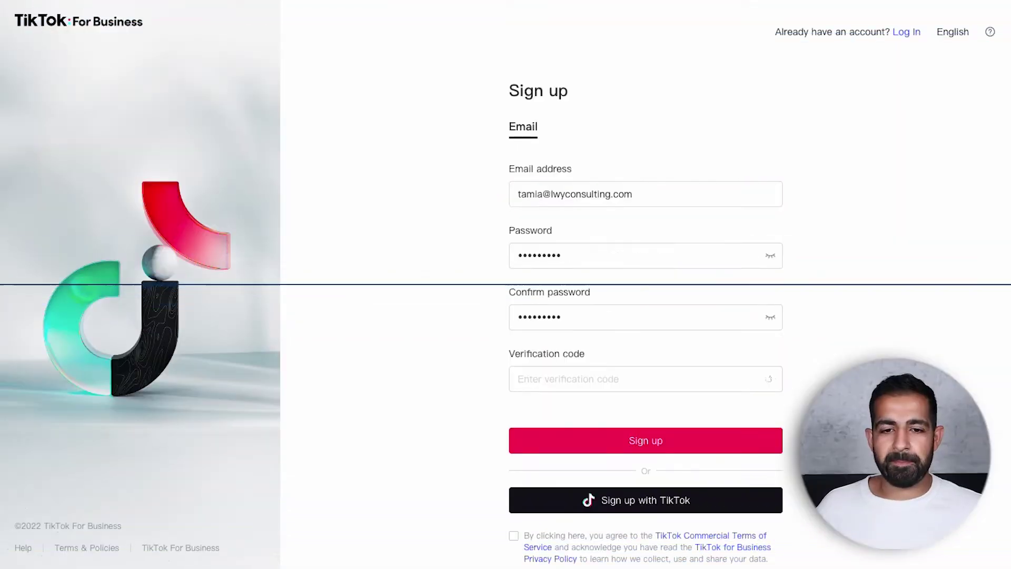
{"action": "left_click", "coordinate": [751, 379]}
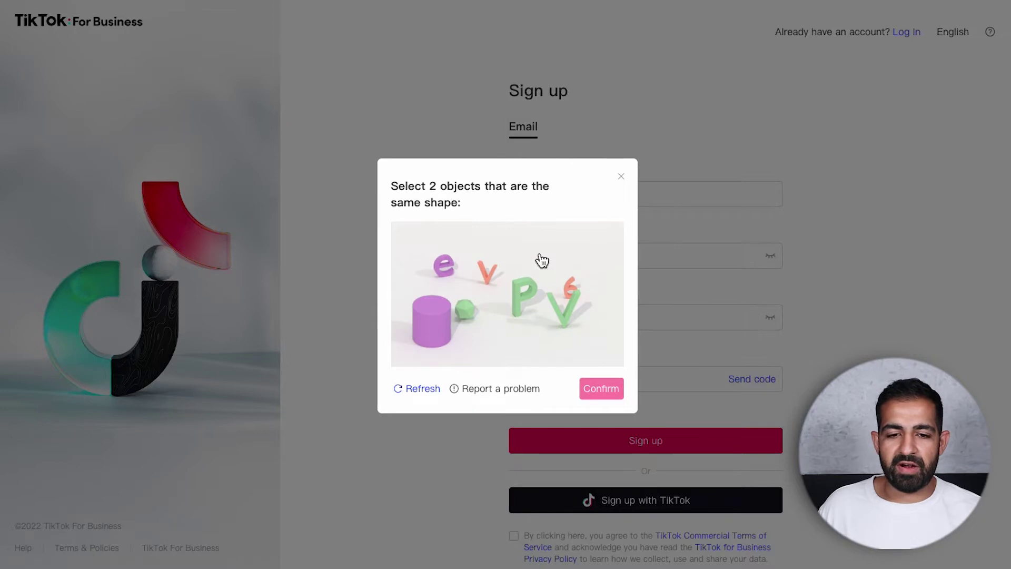
- Solve the matching-shape captcha, send the email verification code, and submit the completed sign-up form
{"action": "left_click", "coordinate": [485, 273]}
{"action": "left_click", "coordinate": [561, 316]}
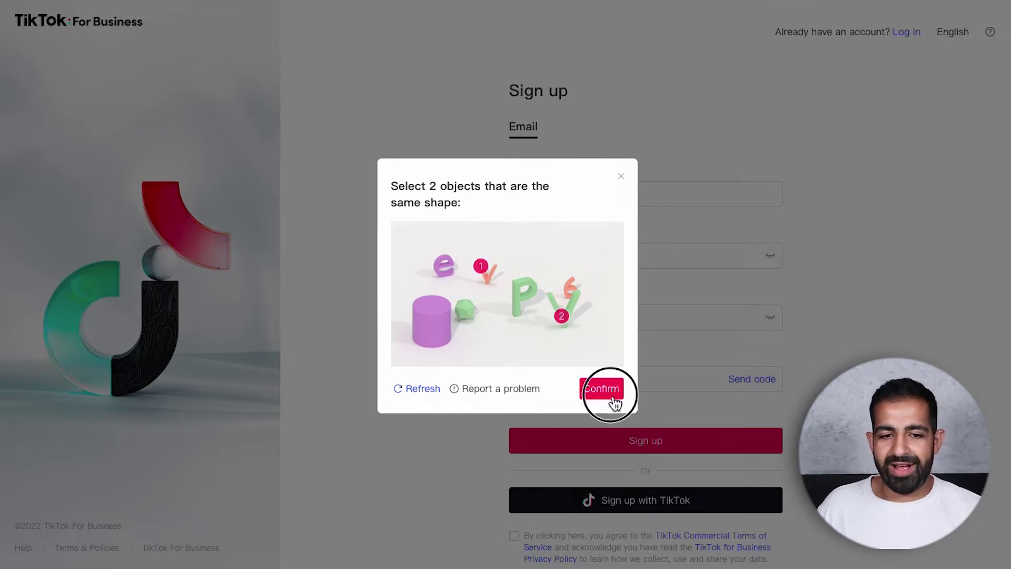
{"action": "left_click", "coordinate": [613, 399]}
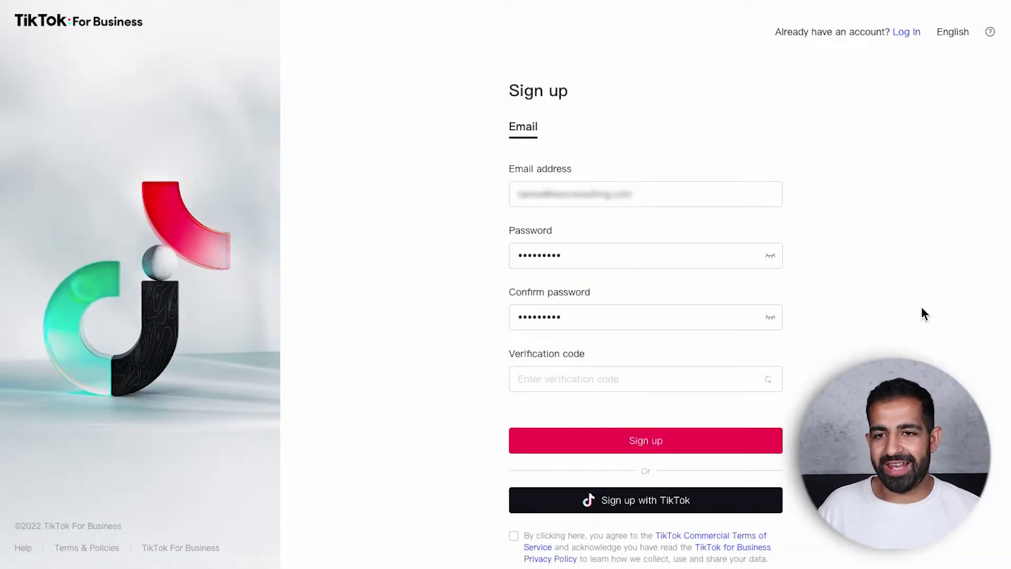
{"action": "left_click", "coordinate": [750, 378]}
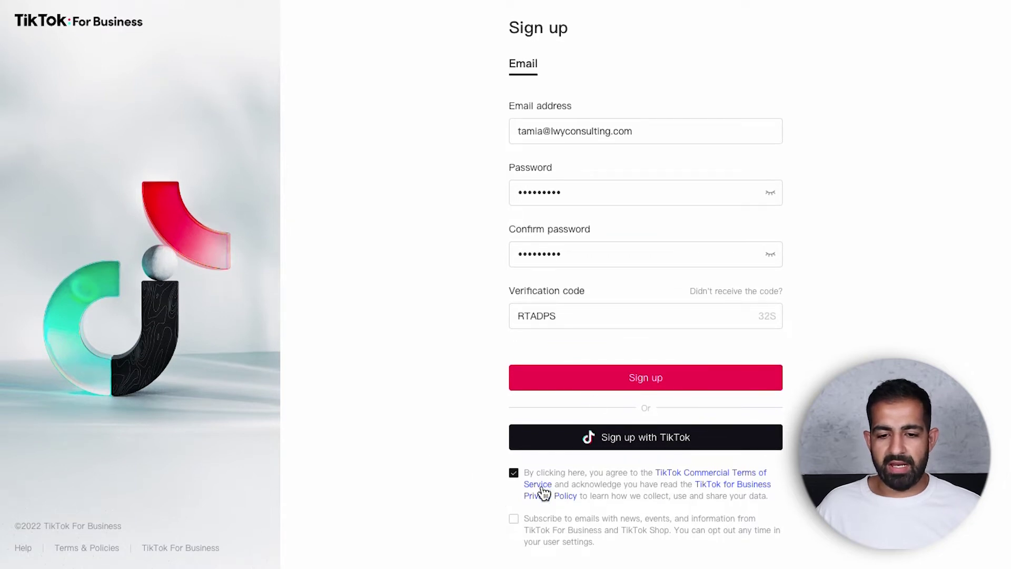
{"action": "left_click", "coordinate": [692, 388]}
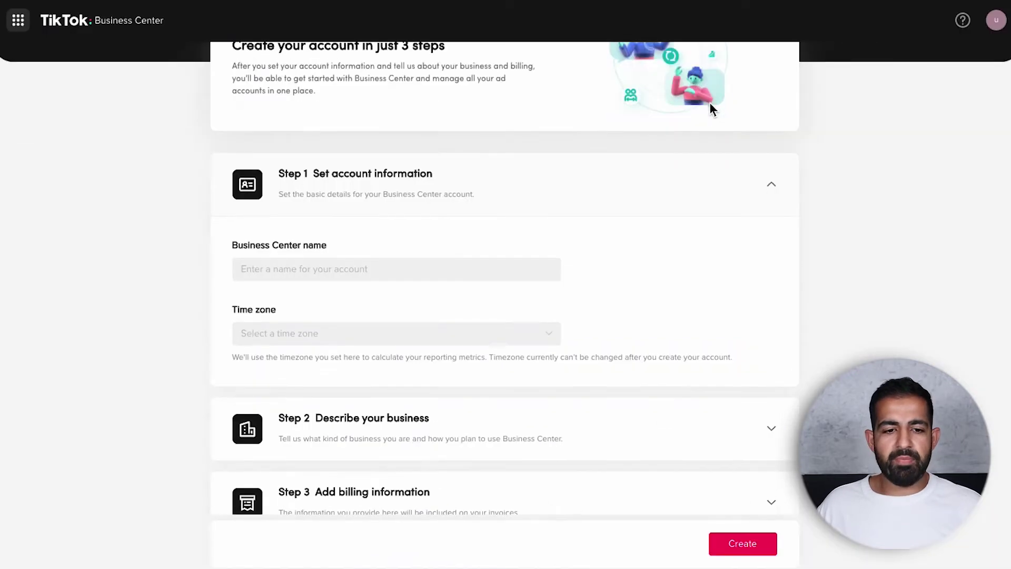
- Enter 'Test Business Centre' as the Business Center name and browse the time zone list
{"action": "scroll", "coordinate": [709, 110], "scroll_direction": "down", "scroll_amount": 1}
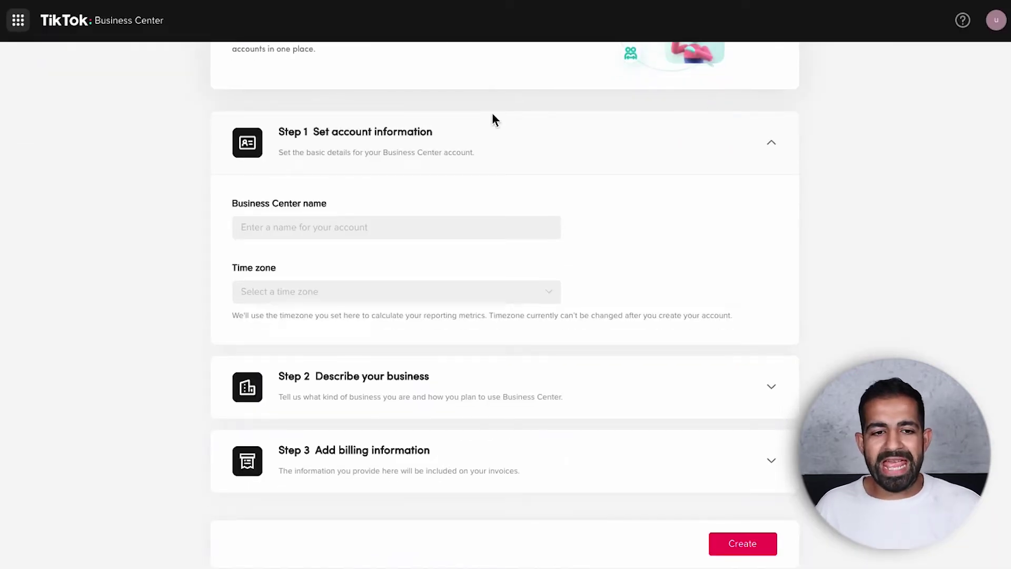
{"action": "left_click", "coordinate": [442, 235]}
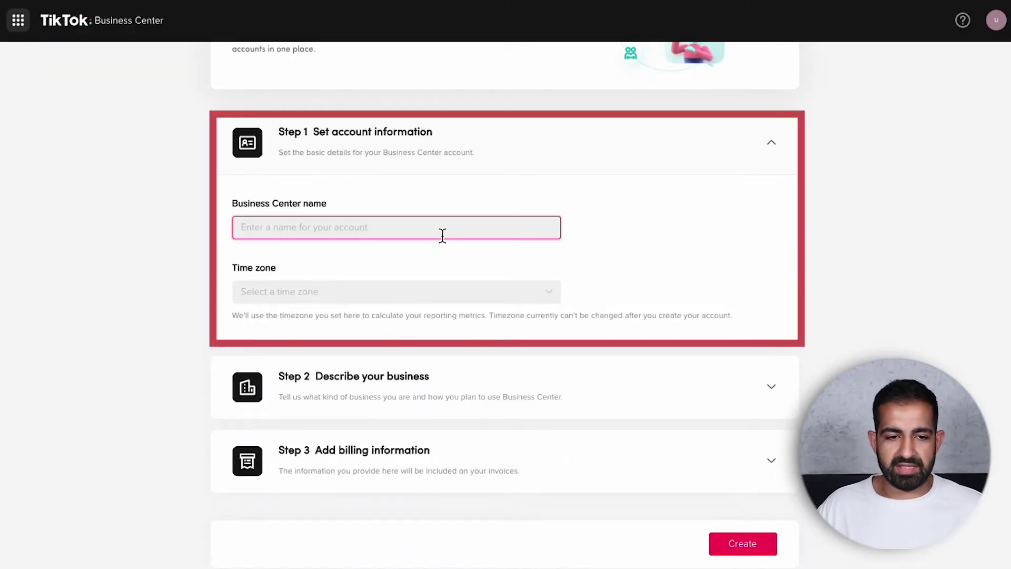
{"action": "type", "text": "Test Business Centre - Neil"}
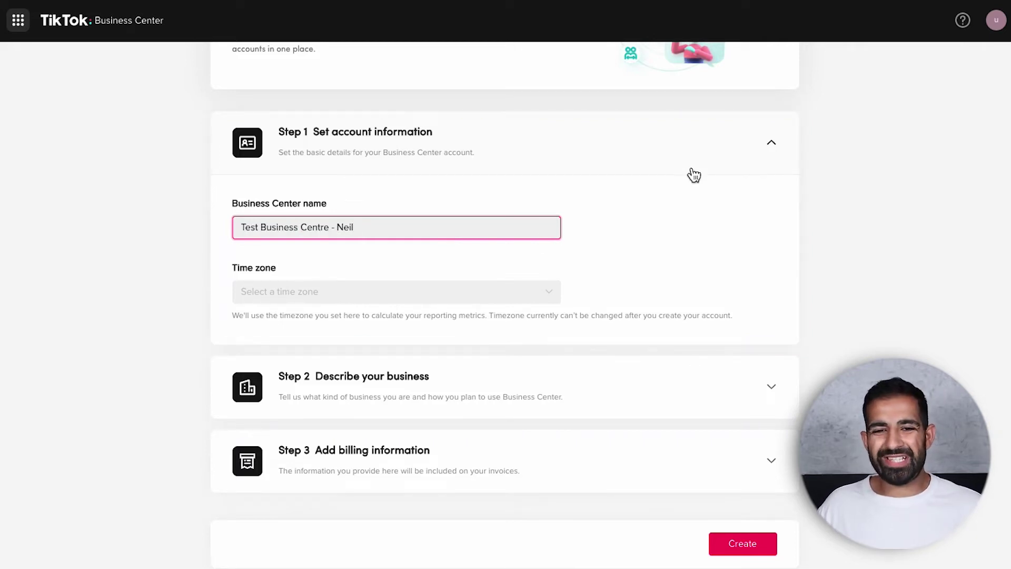
{"action": "left_click", "coordinate": [624, 226]}
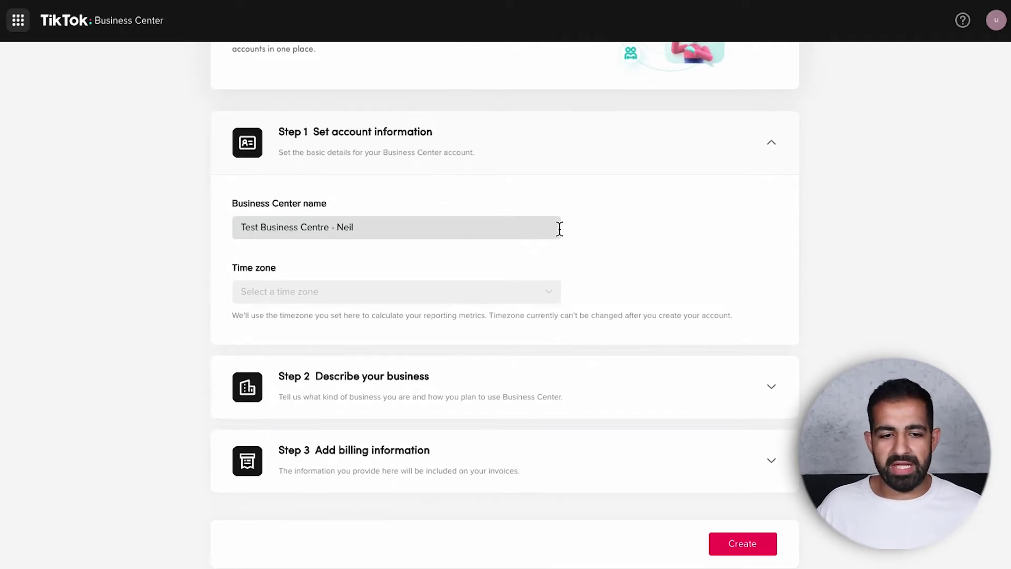
{"action": "left_click", "coordinate": [459, 292]}
{"action": "scroll", "coordinate": [413, 330], "scroll_direction": "down", "scroll_amount": 1}
{"action": "scroll", "coordinate": [413, 329], "scroll_direction": "up", "scroll_amount": 1}
- Keep the I'm an agency business type and set the billing country to United States
{"action": "type", "text": "es"}
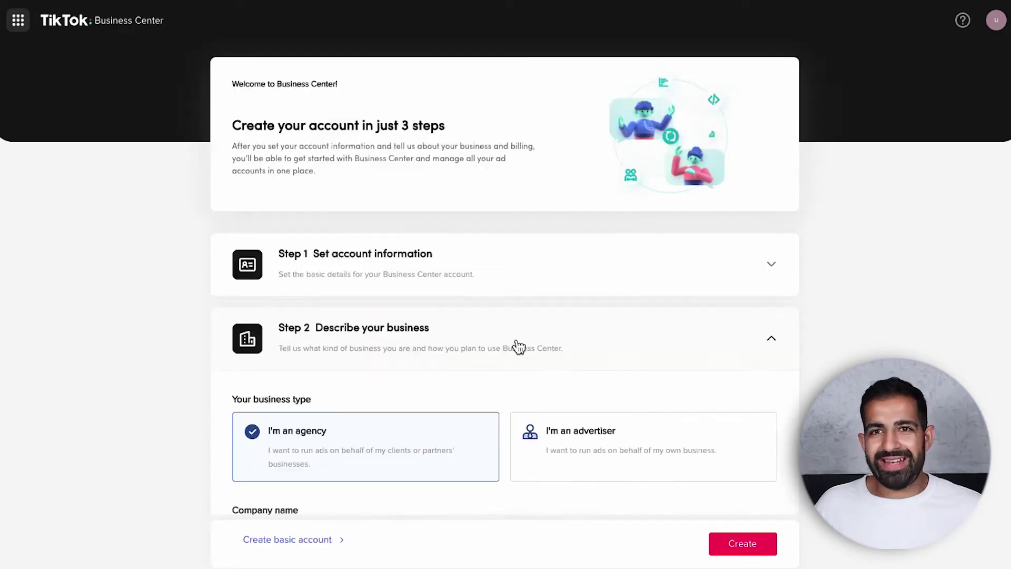
{"action": "scroll", "coordinate": [518, 345], "scroll_direction": "down", "scroll_amount": 5}
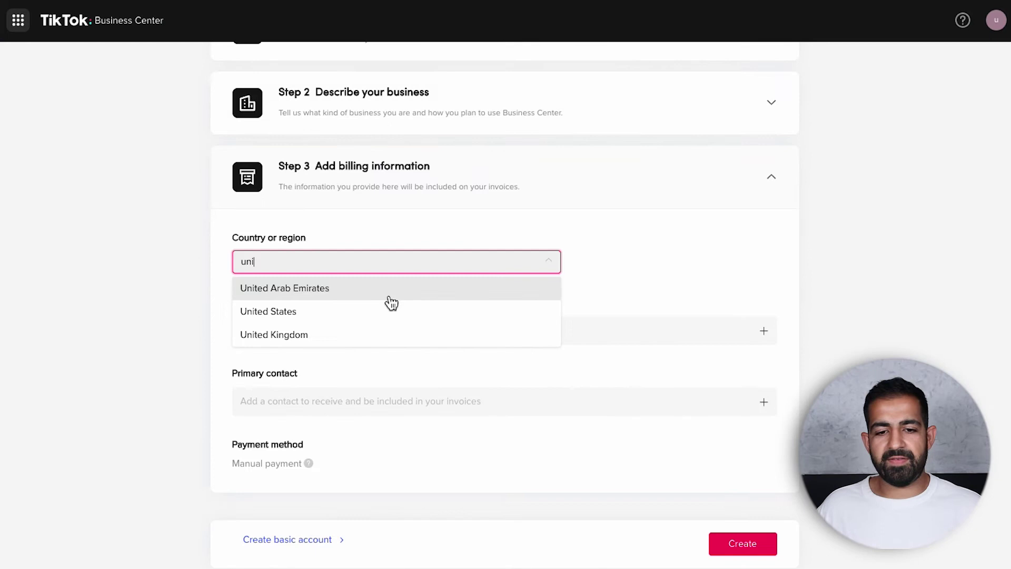
{"action": "left_click", "coordinate": [390, 309]}
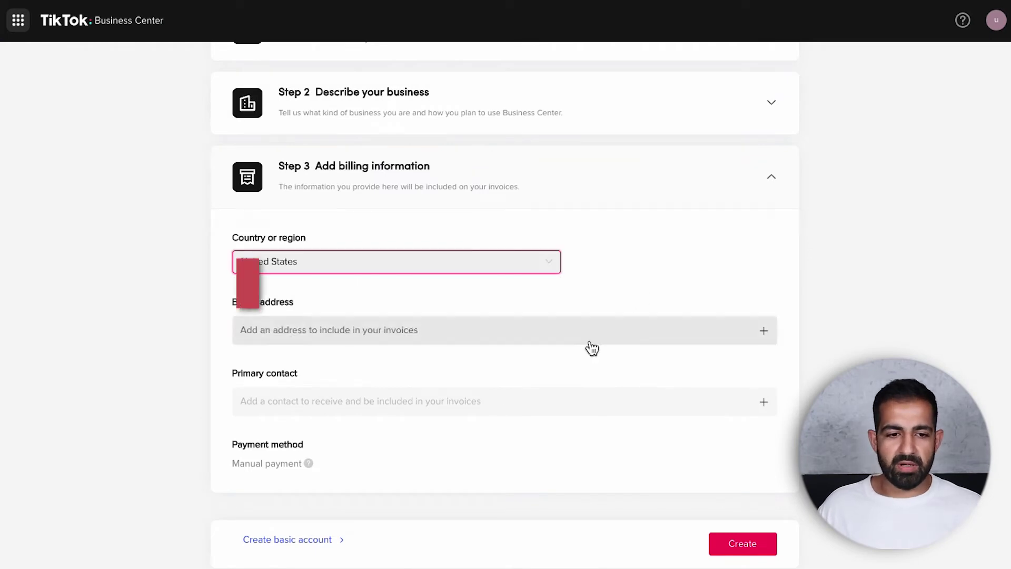
- Add the billing street, zip code, state and a primary contact, then create the Business Center
{"action": "left_click", "coordinate": [588, 337]}
{"action": "scroll", "coordinate": [504, 335], "scroll_direction": "down", "scroll_amount": 2}
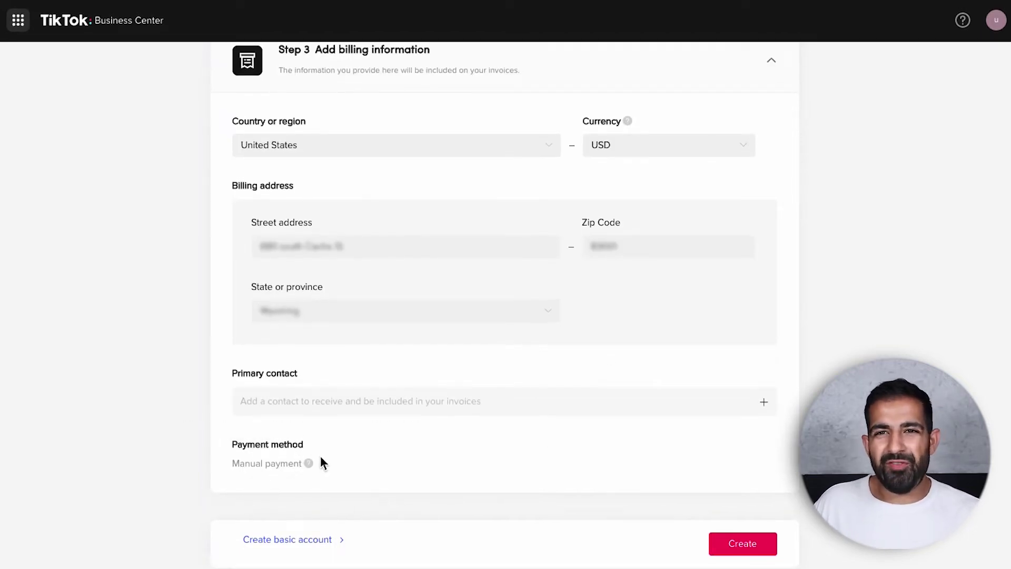
{"action": "left_click_drag", "start_coordinate": [322, 465], "coordinate": [214, 444]}
{"action": "left_click", "coordinate": [291, 463]}
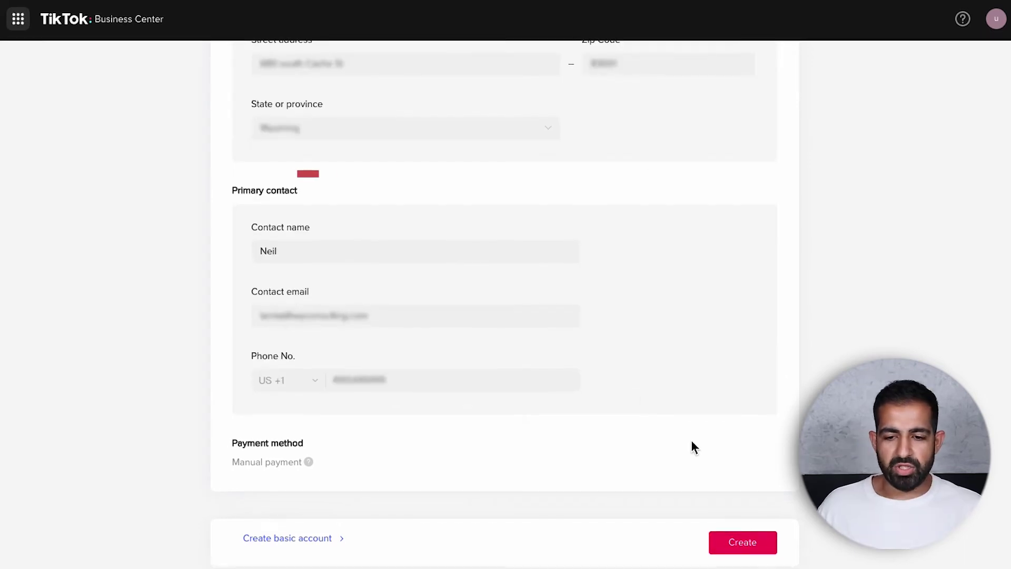
{"action": "left_click", "coordinate": [731, 546]}
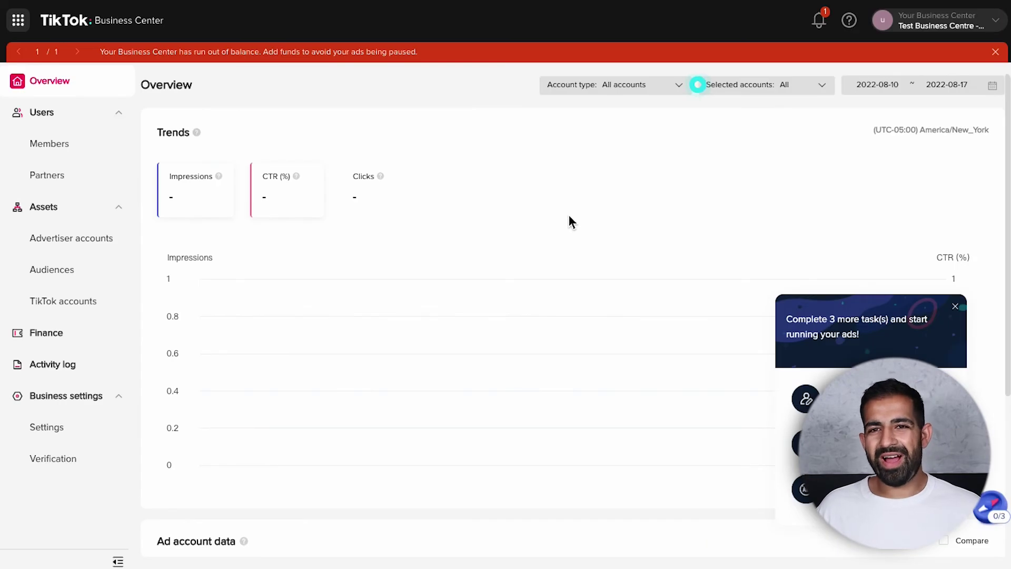
- Go to Assets > Advertiser accounts, try Request Access with Admin permission, then close it unsubmitted
{"action": "left_click", "coordinate": [95, 240]}
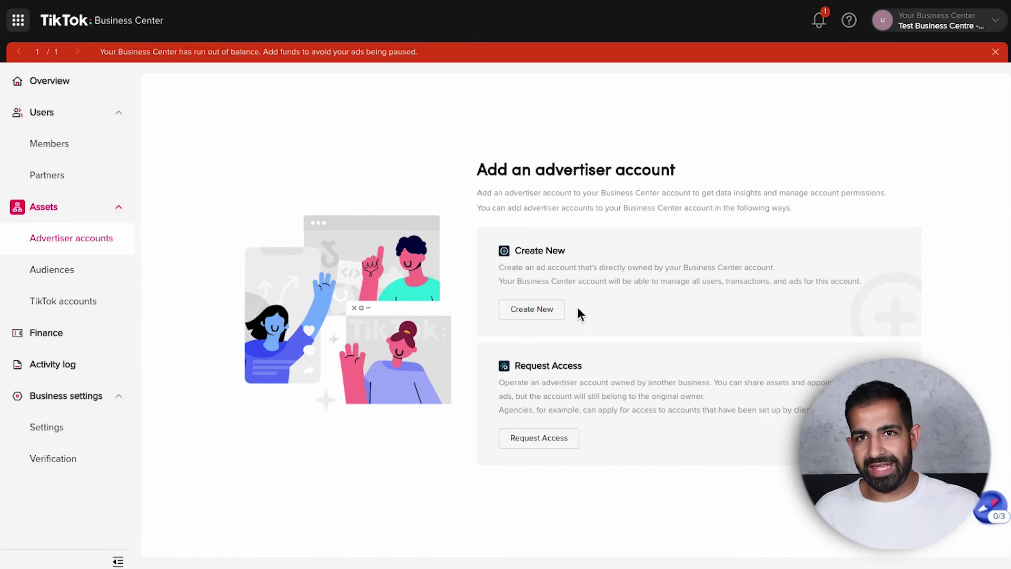
{"action": "left_click", "coordinate": [560, 445]}
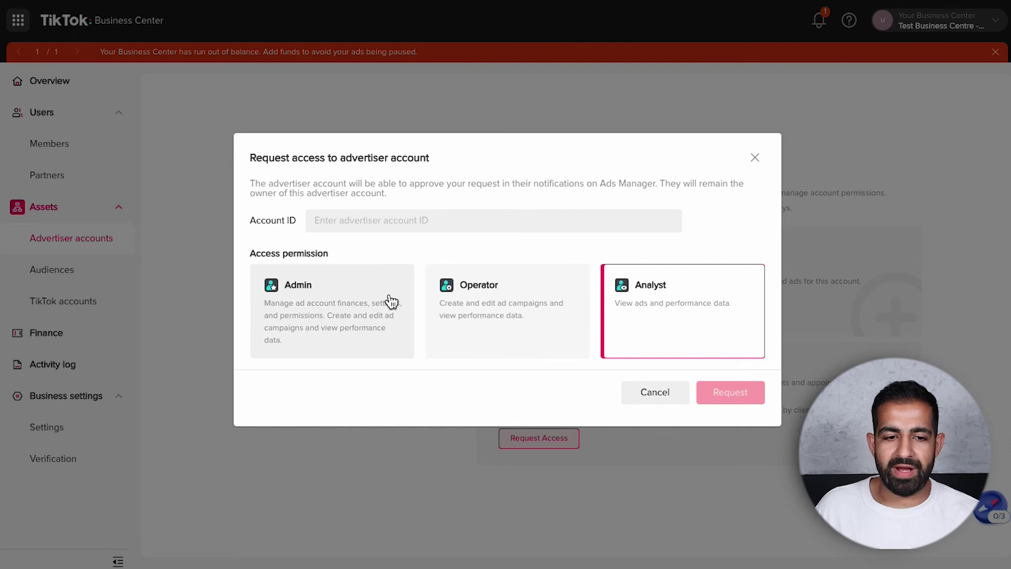
{"action": "left_click", "coordinate": [295, 295]}
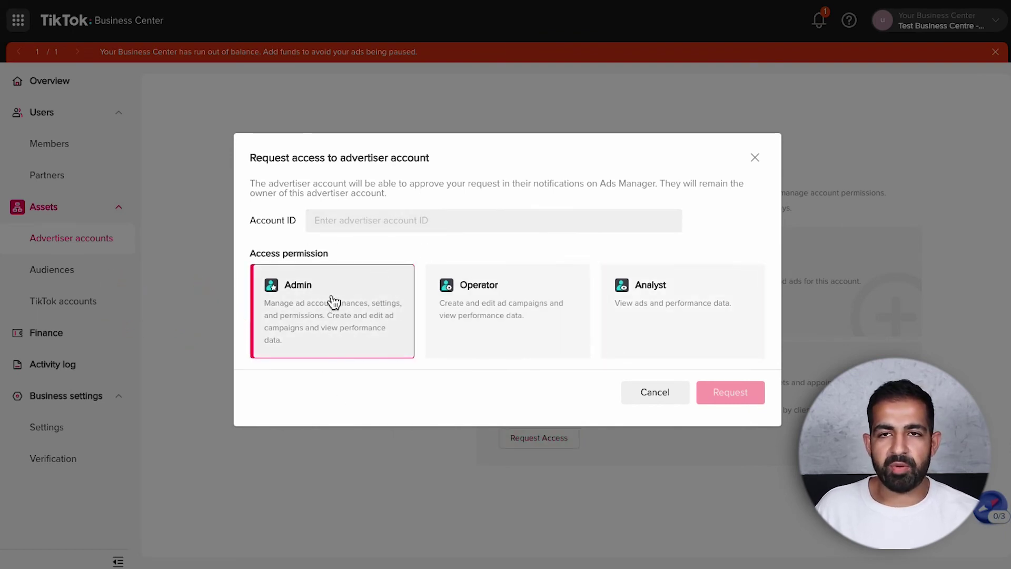
{"action": "left_click", "coordinate": [335, 220]}
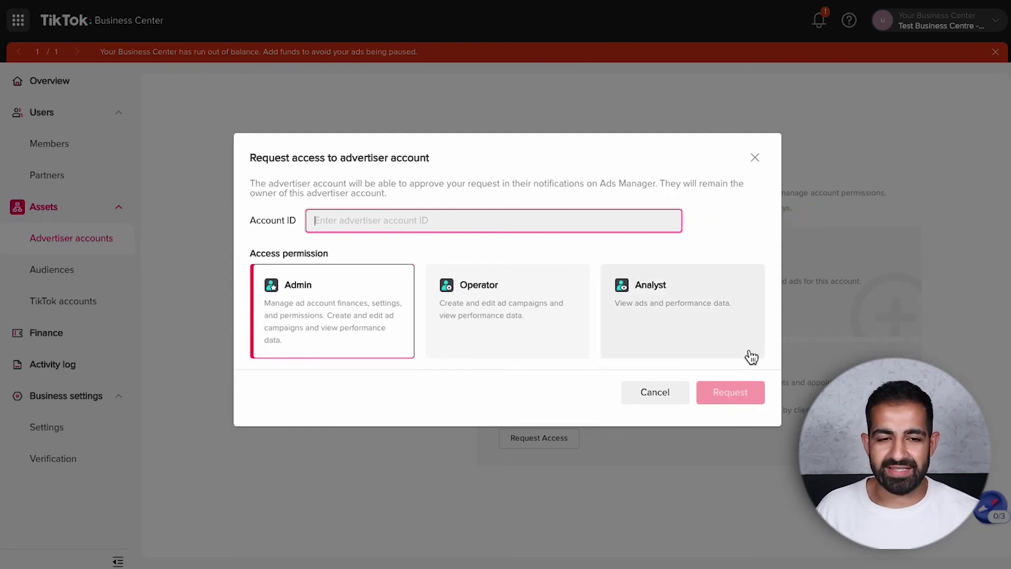
{"action": "left_click", "coordinate": [754, 157]}
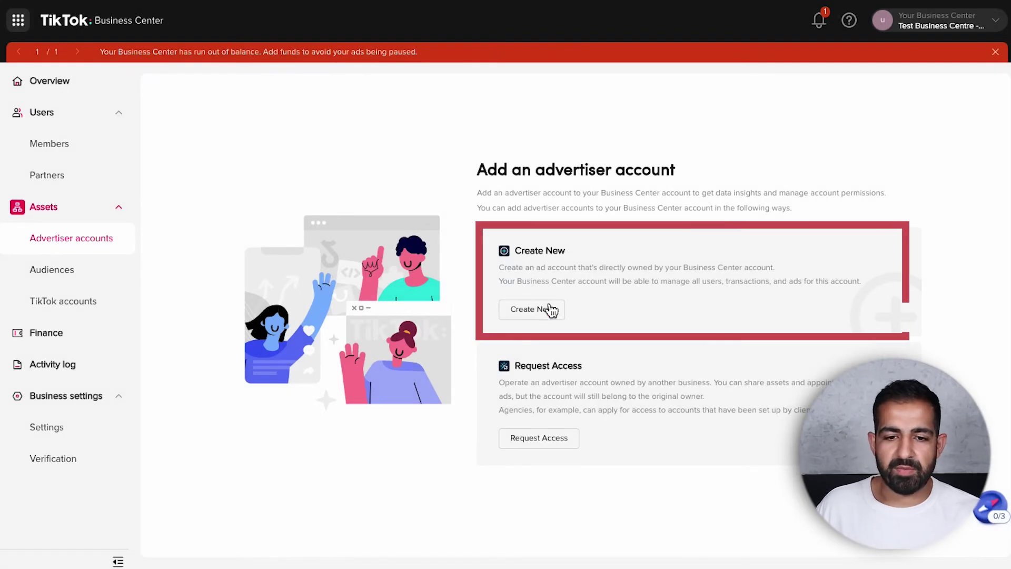
- Start a new advertiser account and enter an account name beginning 'Tes'
{"action": "left_click", "coordinate": [528, 307]}
{"action": "scroll", "coordinate": [517, 216], "scroll_direction": "down", "scroll_amount": 3}
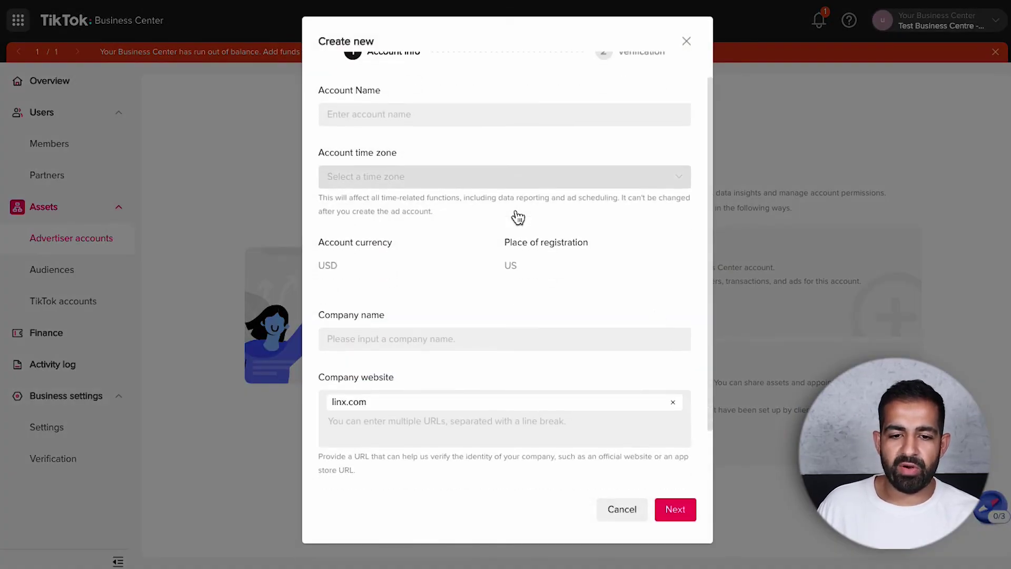
{"action": "scroll", "coordinate": [523, 145], "scroll_direction": "up", "scroll_amount": 3}
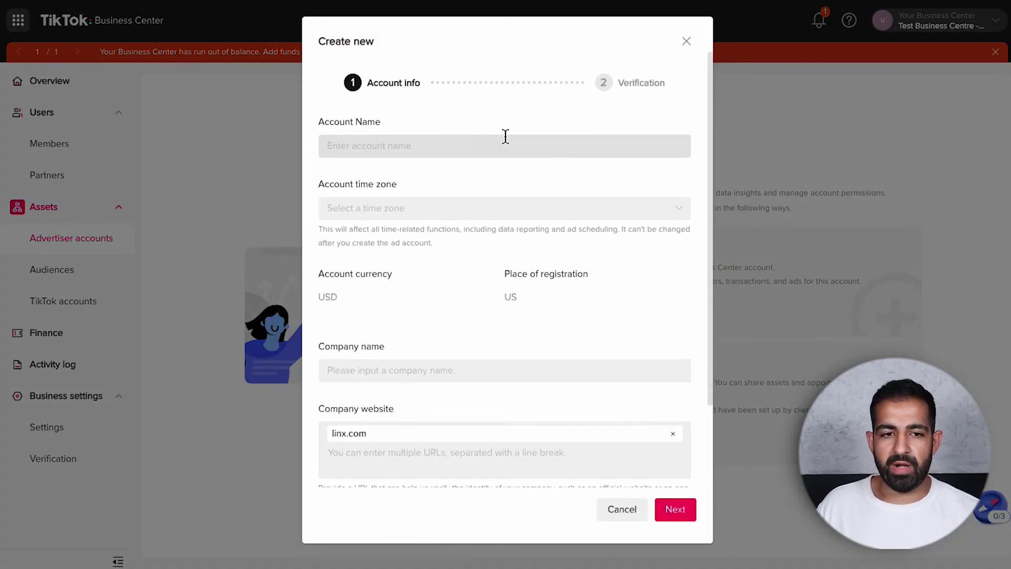
{"action": "left_click", "coordinate": [471, 140]}
{"action": "type", "text": "Testing Ad account 1 - neil"}
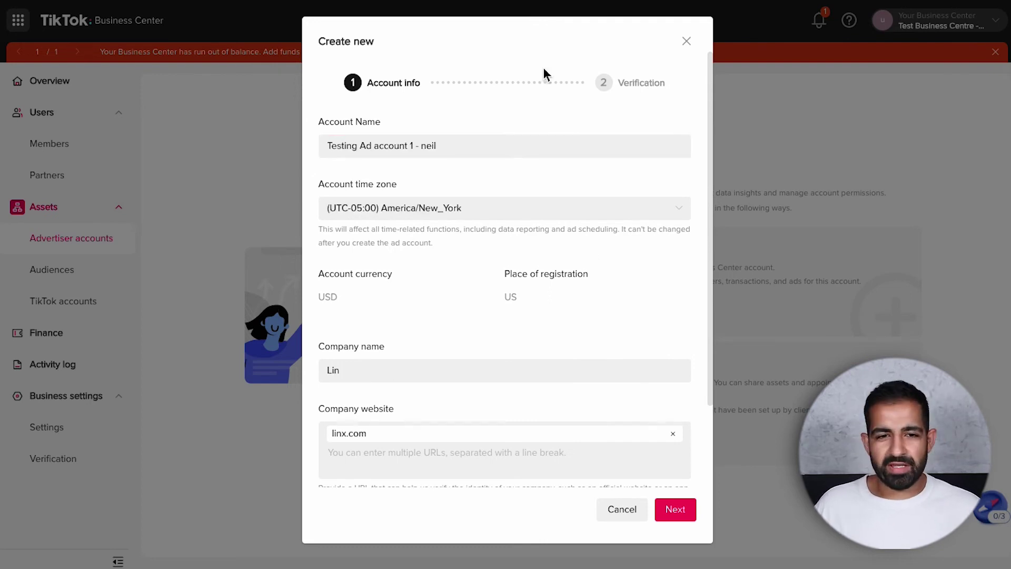
- Complete the America/New_York time zone and company details, accept the terms, and submit
{"action": "scroll", "coordinate": [397, 188], "scroll_direction": "down", "scroll_amount": 3}
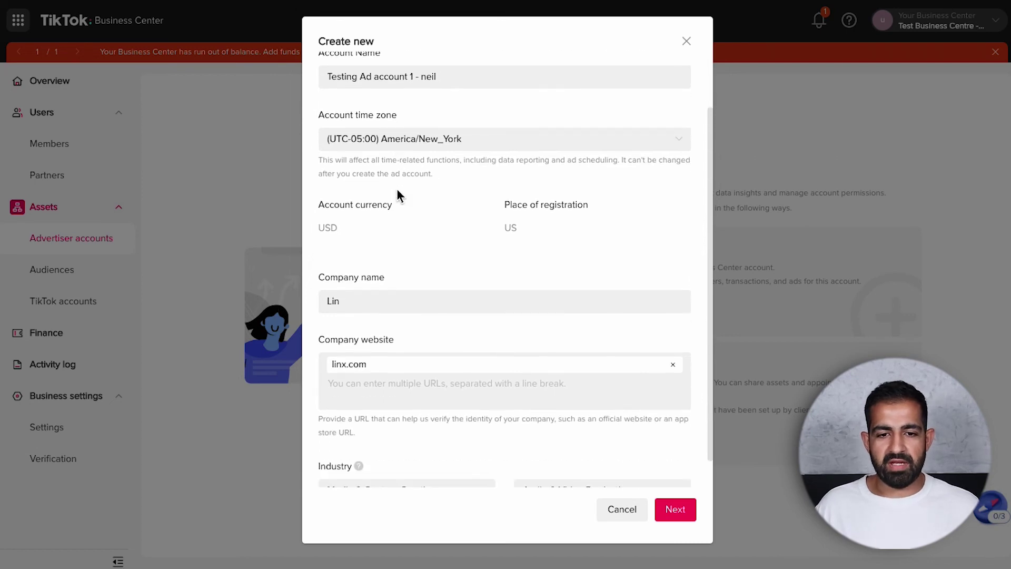
{"action": "scroll", "coordinate": [442, 353], "scroll_direction": "up", "scroll_amount": 3}
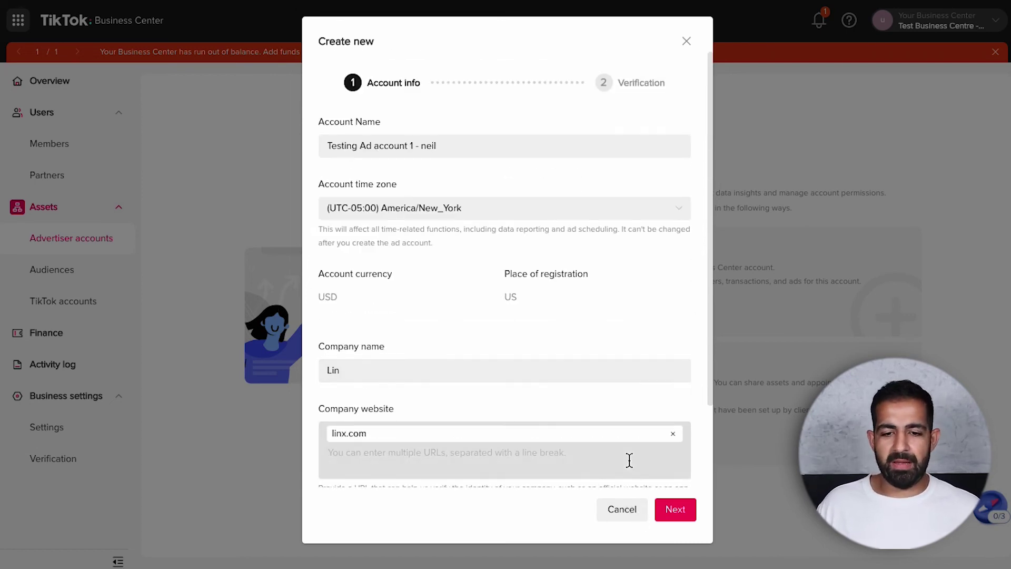
{"action": "scroll", "coordinate": [629, 460], "scroll_direction": "down", "scroll_amount": 2}
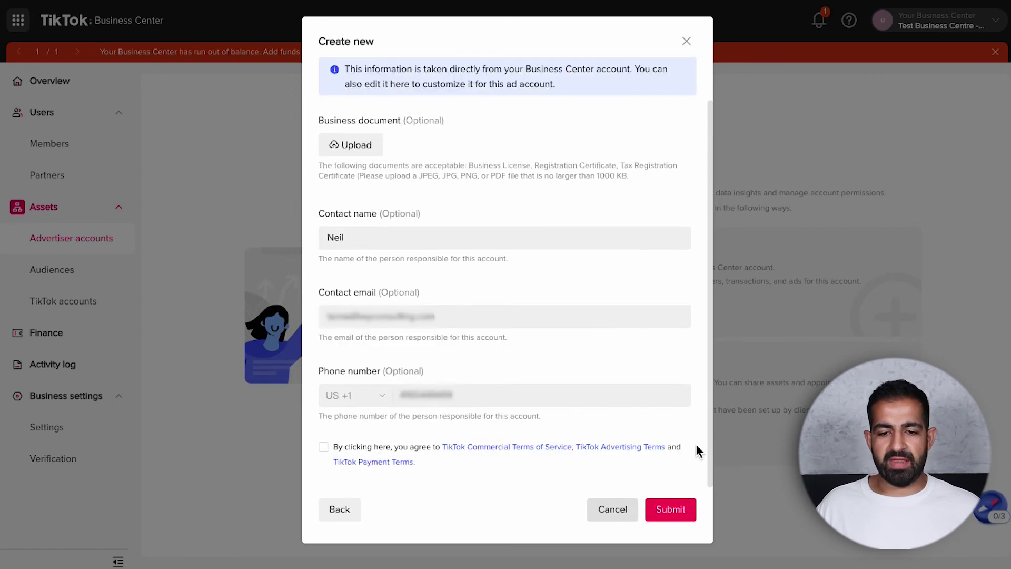
{"action": "scroll", "coordinate": [531, 270], "scroll_direction": "up", "scroll_amount": 1}
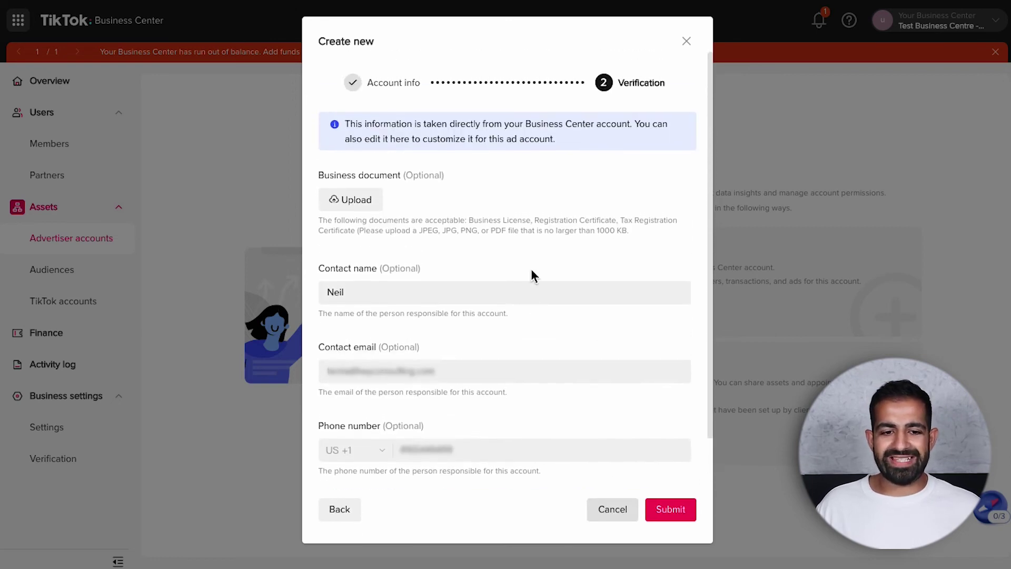
{"action": "scroll", "coordinate": [633, 412], "scroll_direction": "down", "scroll_amount": 1}
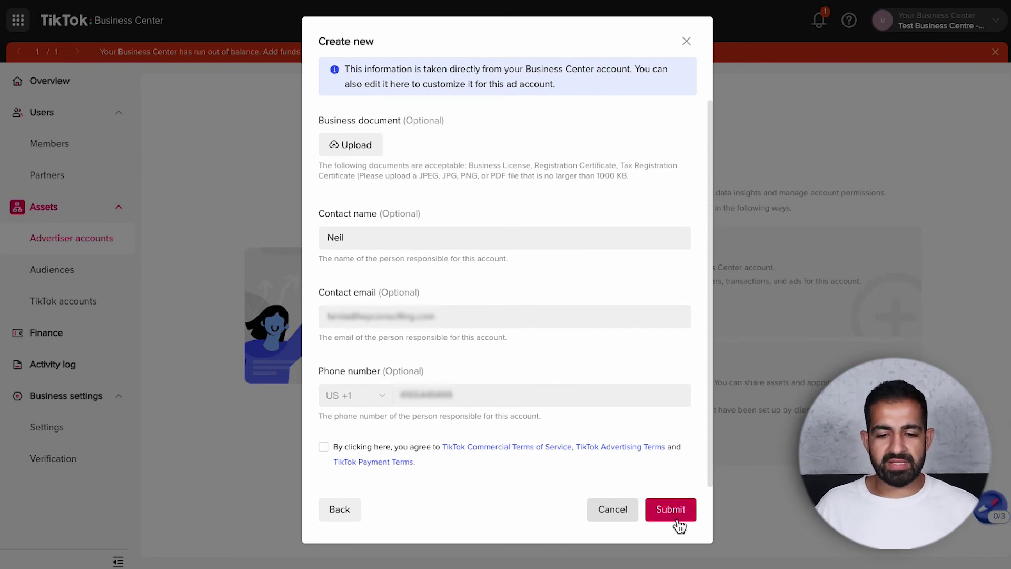
{"action": "left_click", "coordinate": [324, 448]}
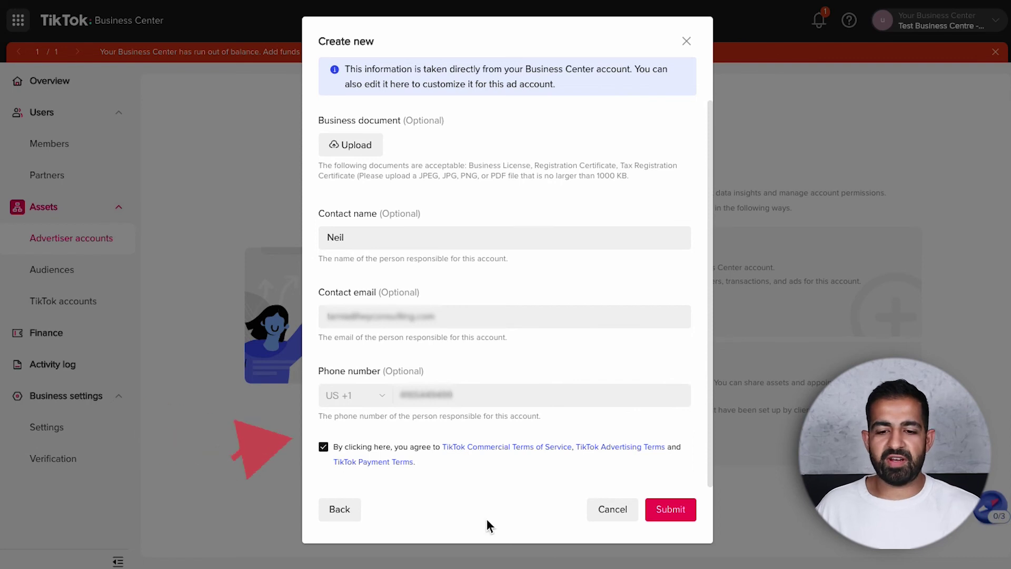
{"action": "left_click", "coordinate": [656, 515]}
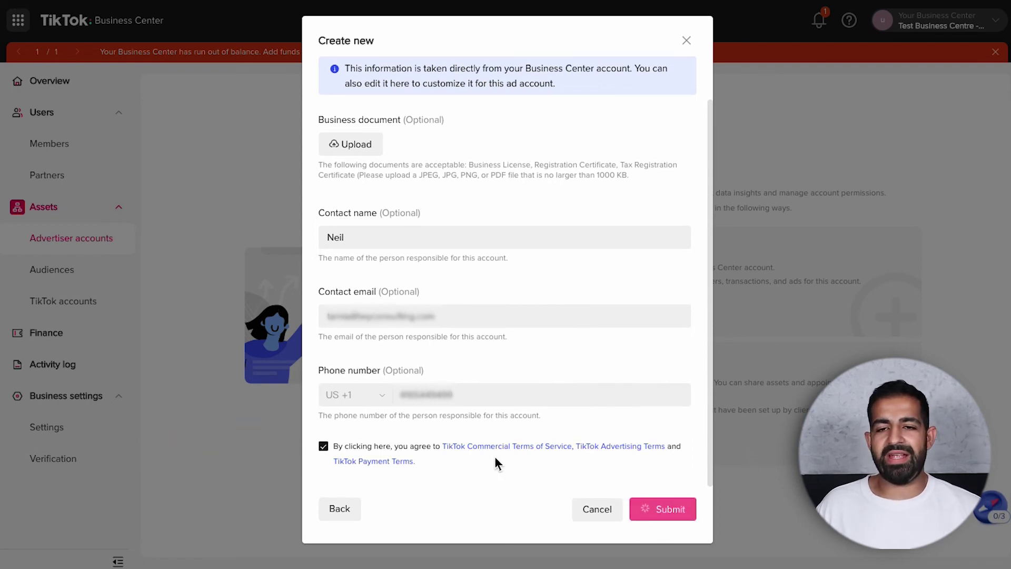